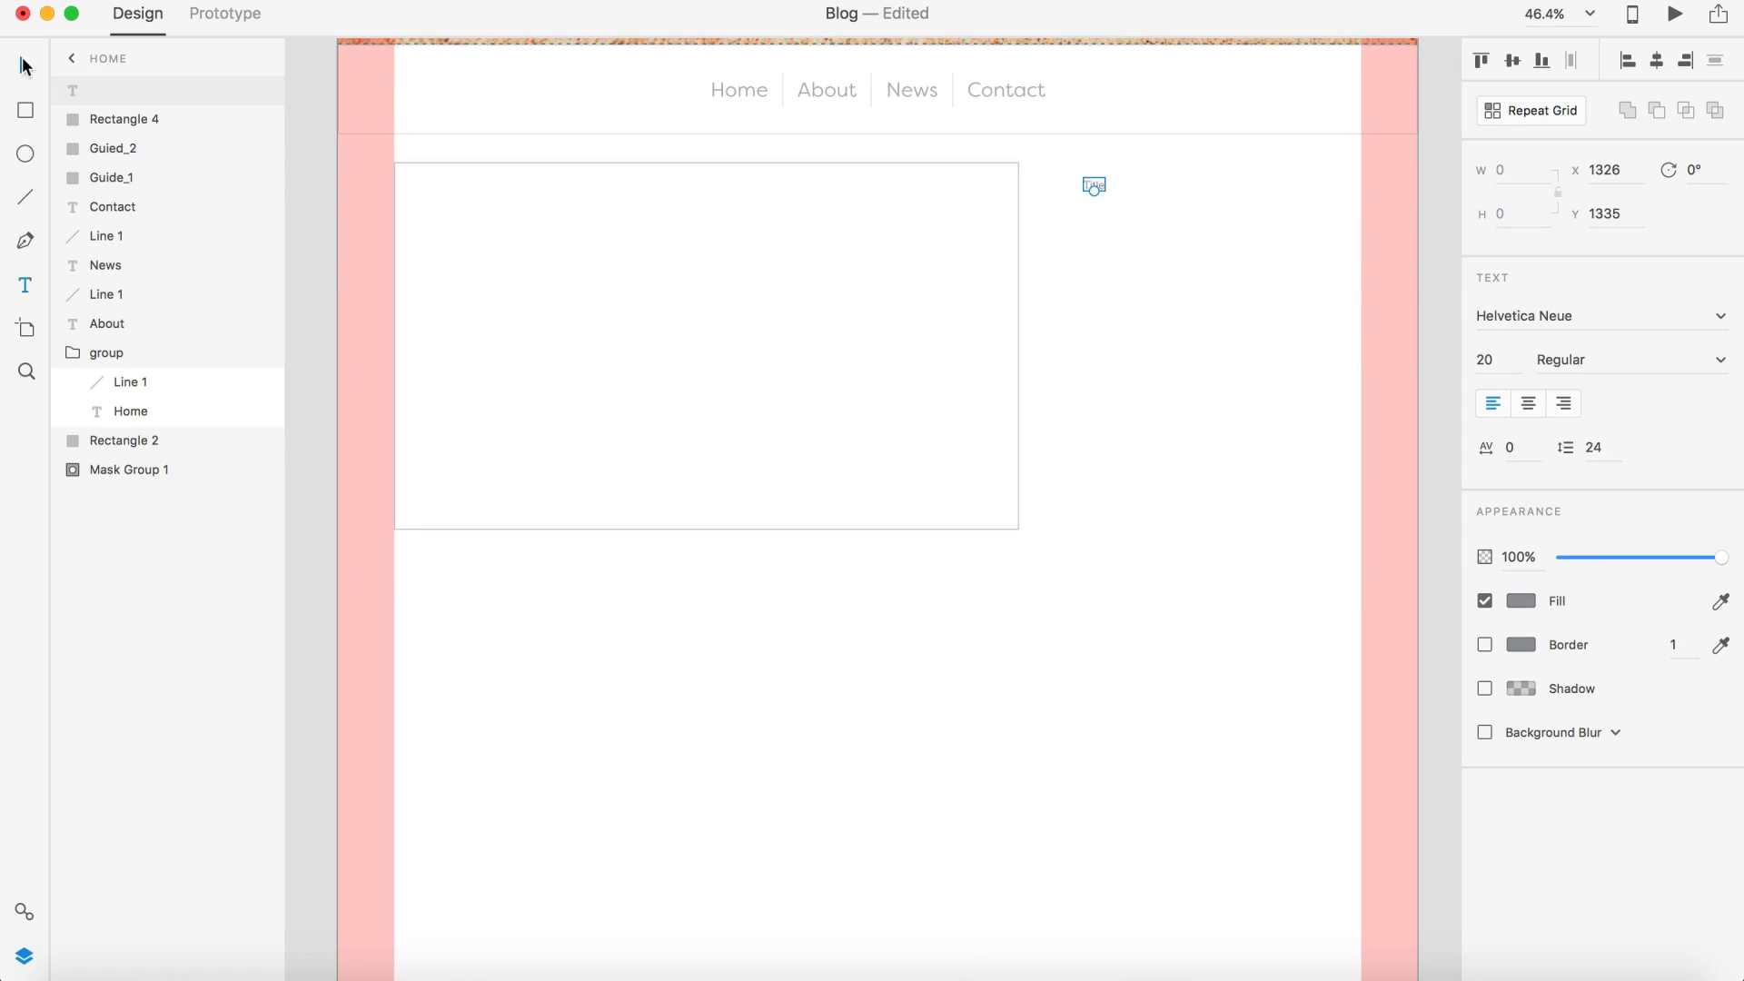
Scroll down the blog page to view the grid of post cards and their comments.
scroll(1210, 369, down, 3)
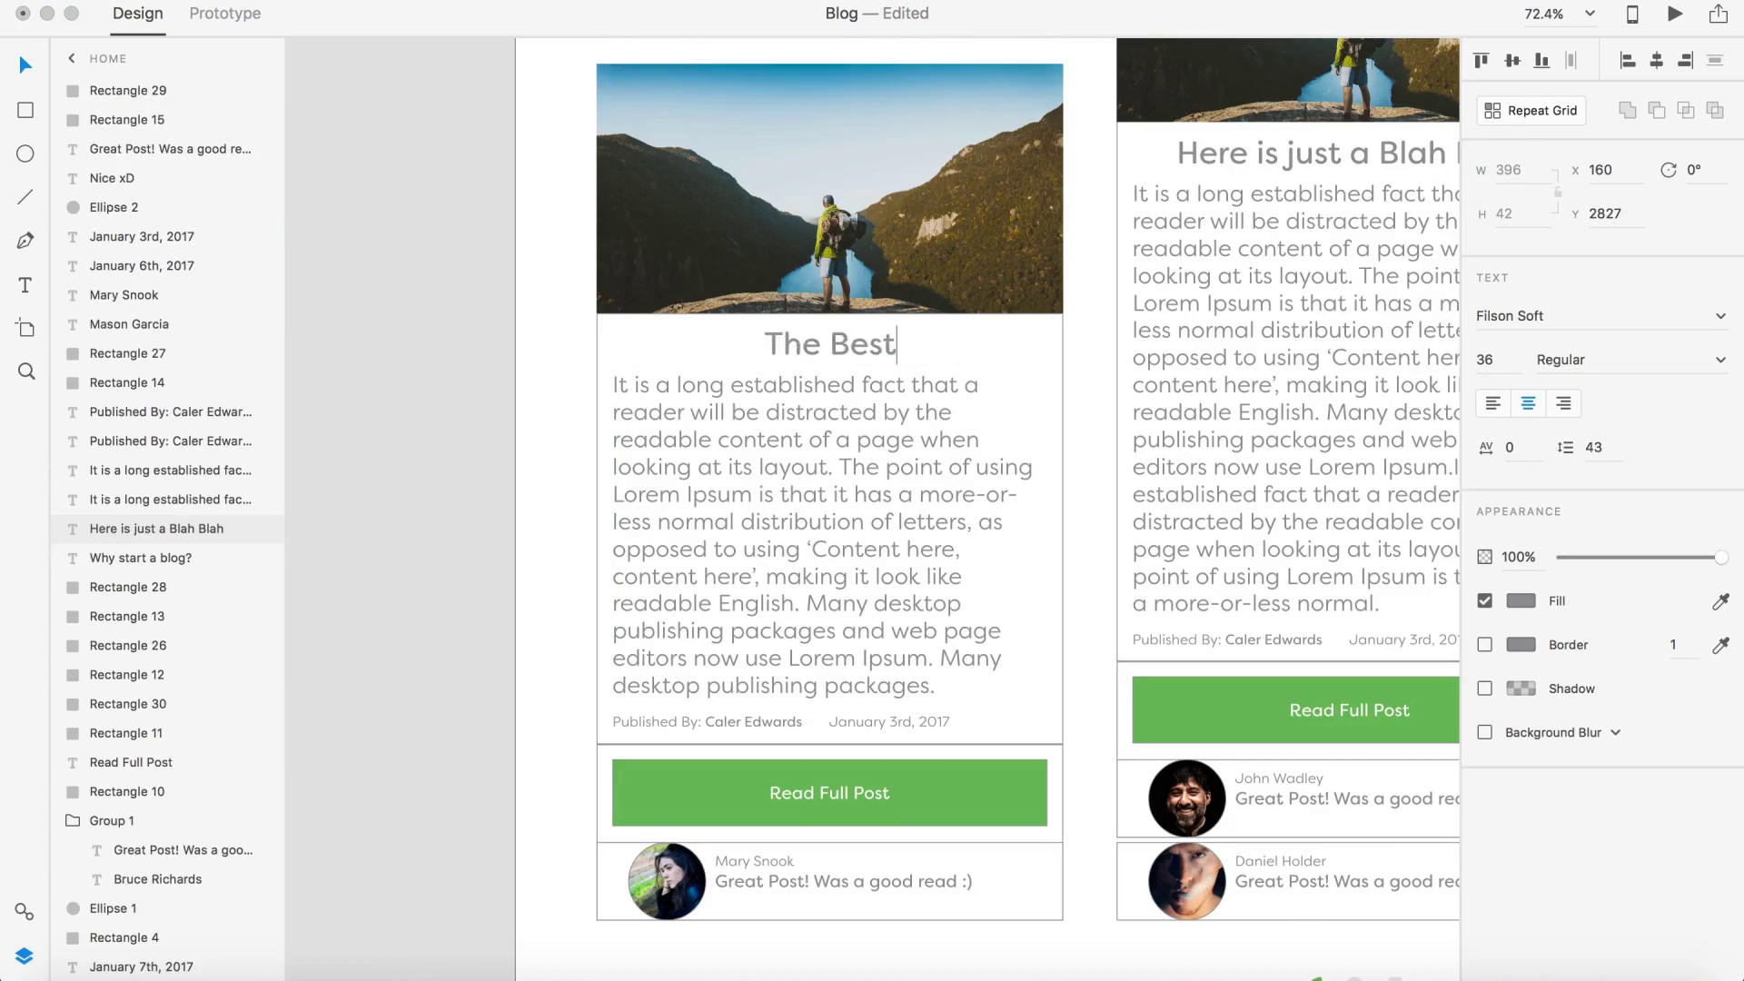
Finish the card heading as 'The Best UI/UX Designs' and edit the middle card's comment reply.
text(UI/UX Designs)
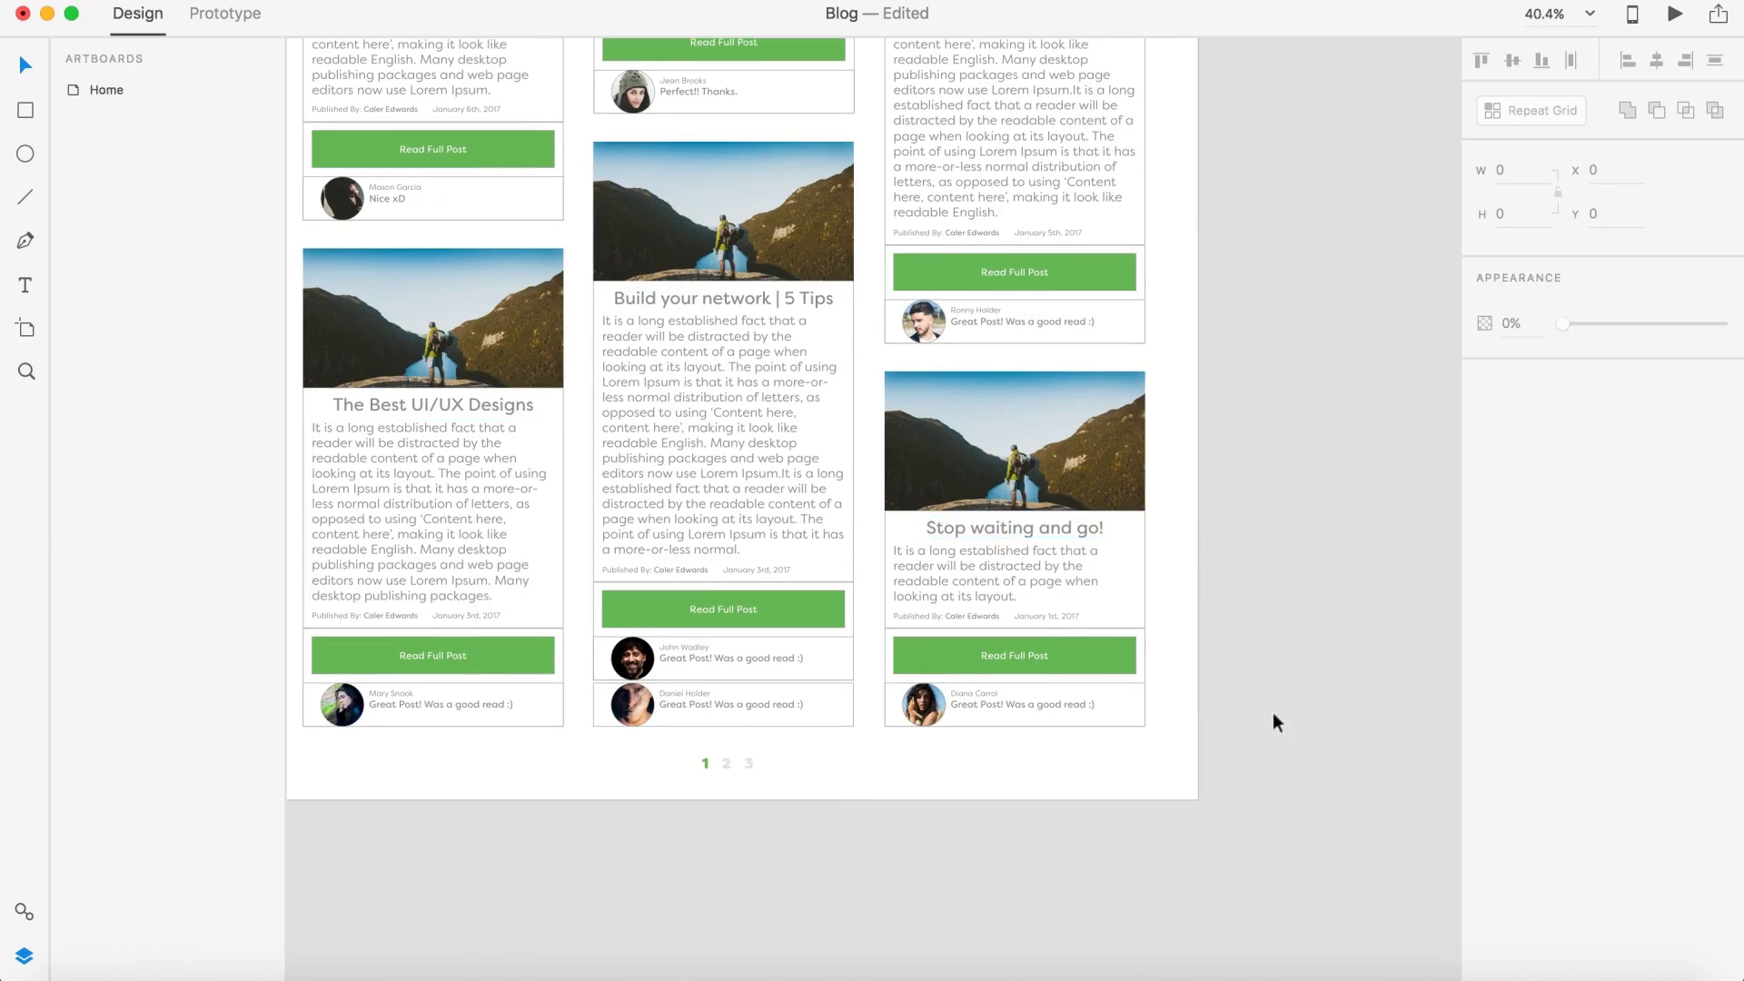
scroll(1254, 592, up, 3)
double_click(697, 668)
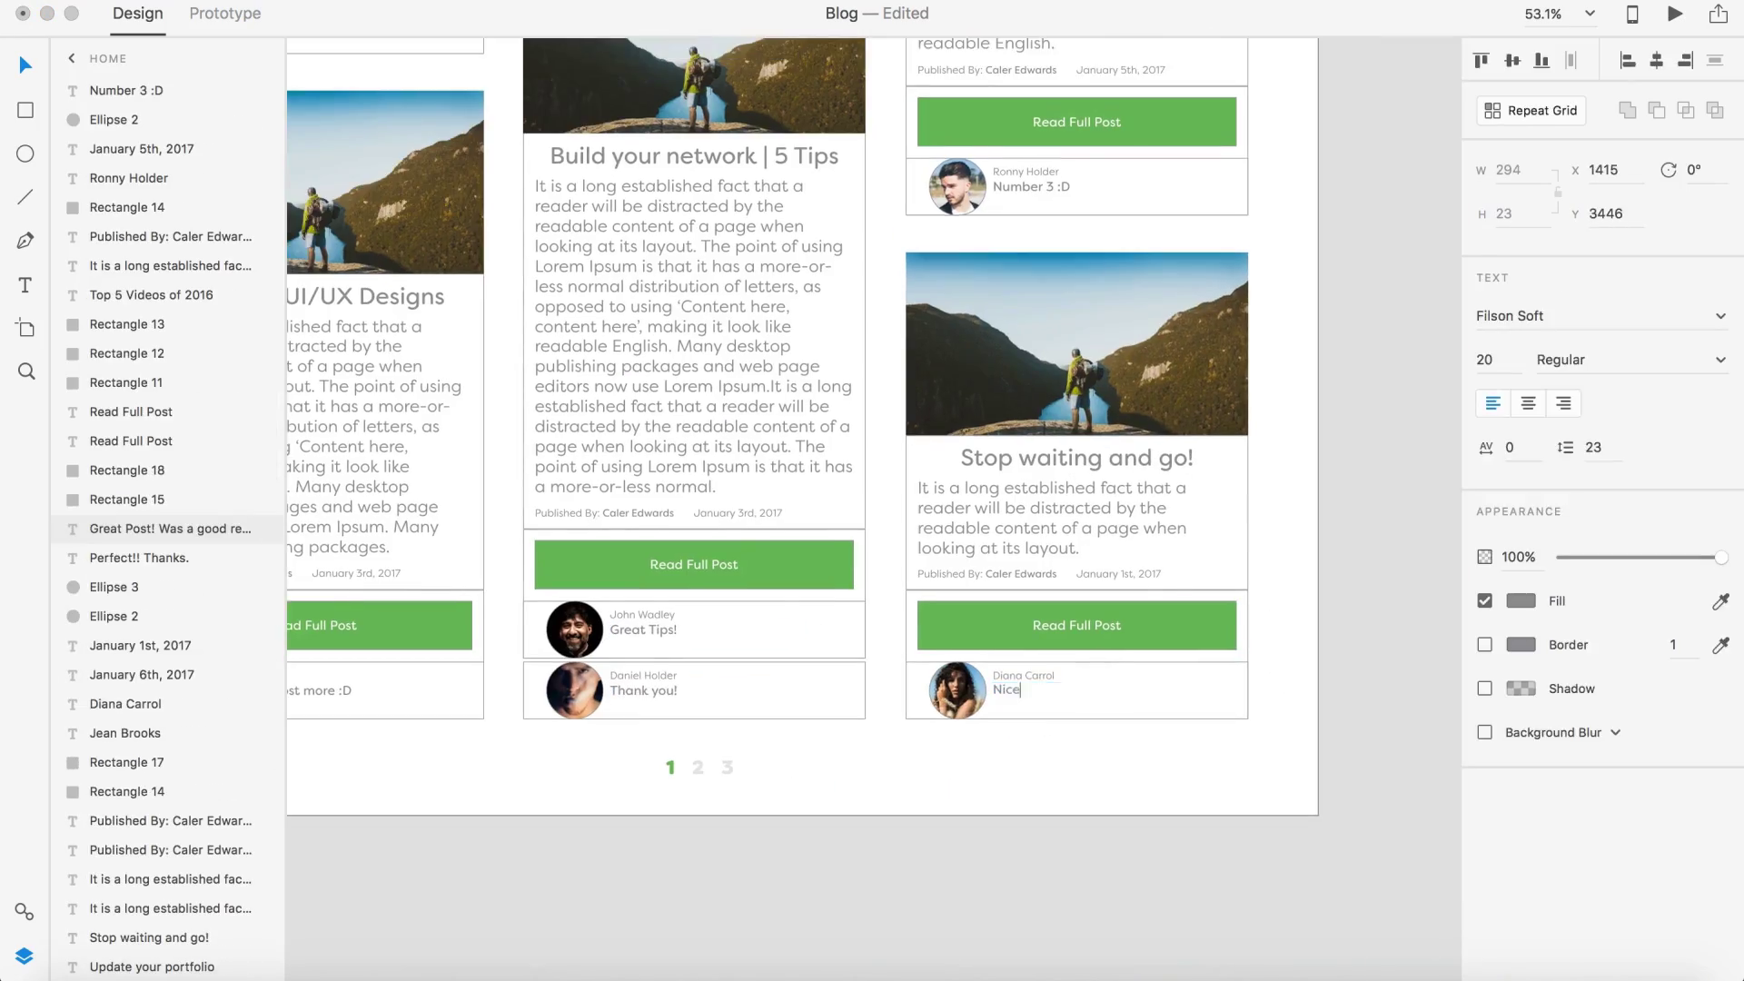
scroll(1284, 420, down, 3)
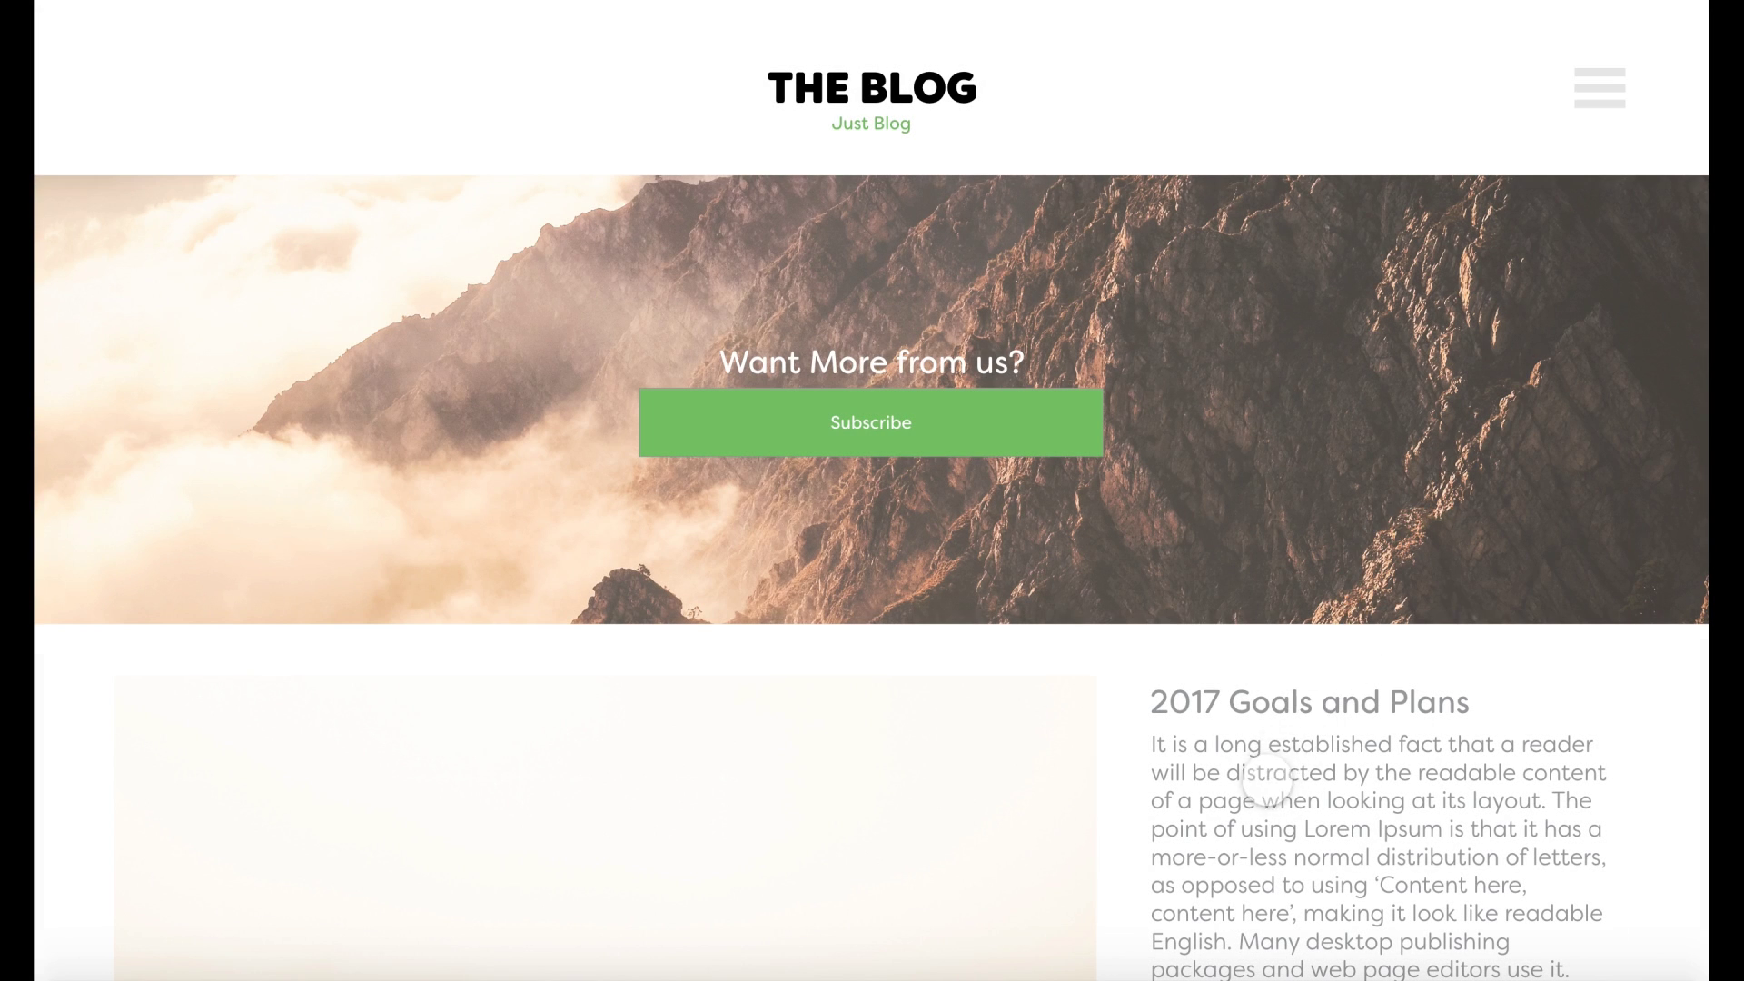
drag(1265, 777, 1390, 150)
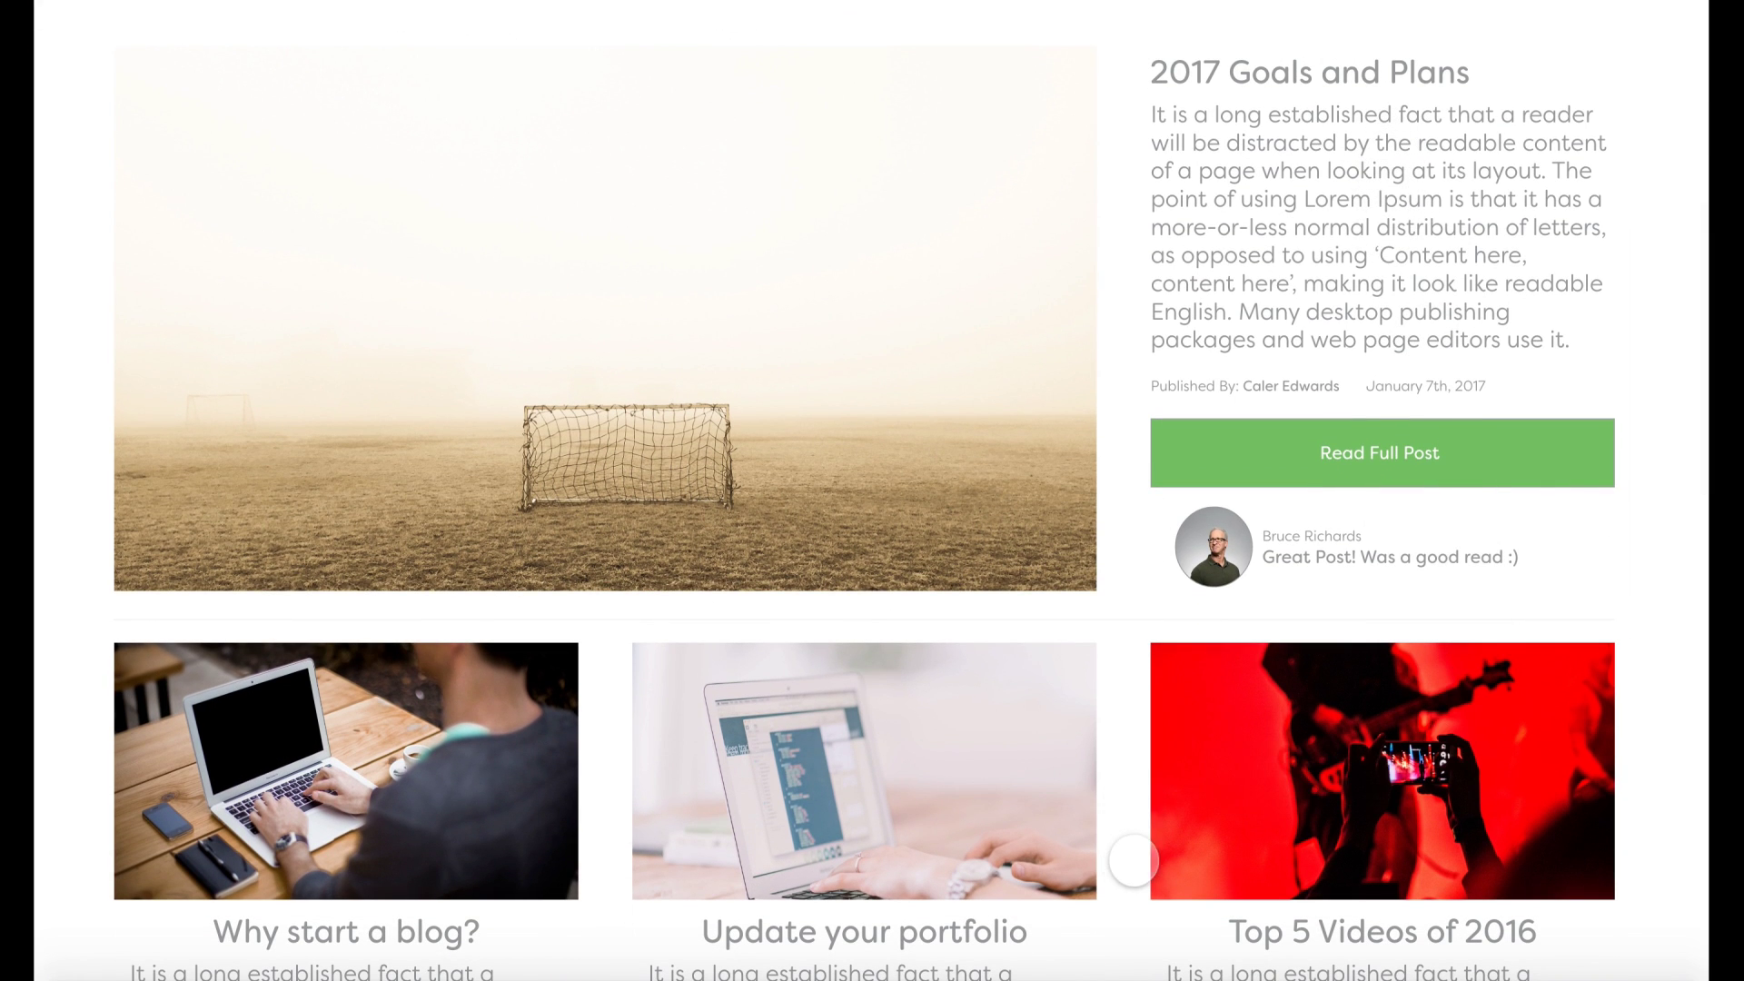
mouse_move(1133, 859)
mouse_down()
mouse_move(1136, 467)
mouse_move(1180, 224)
mouse_up()
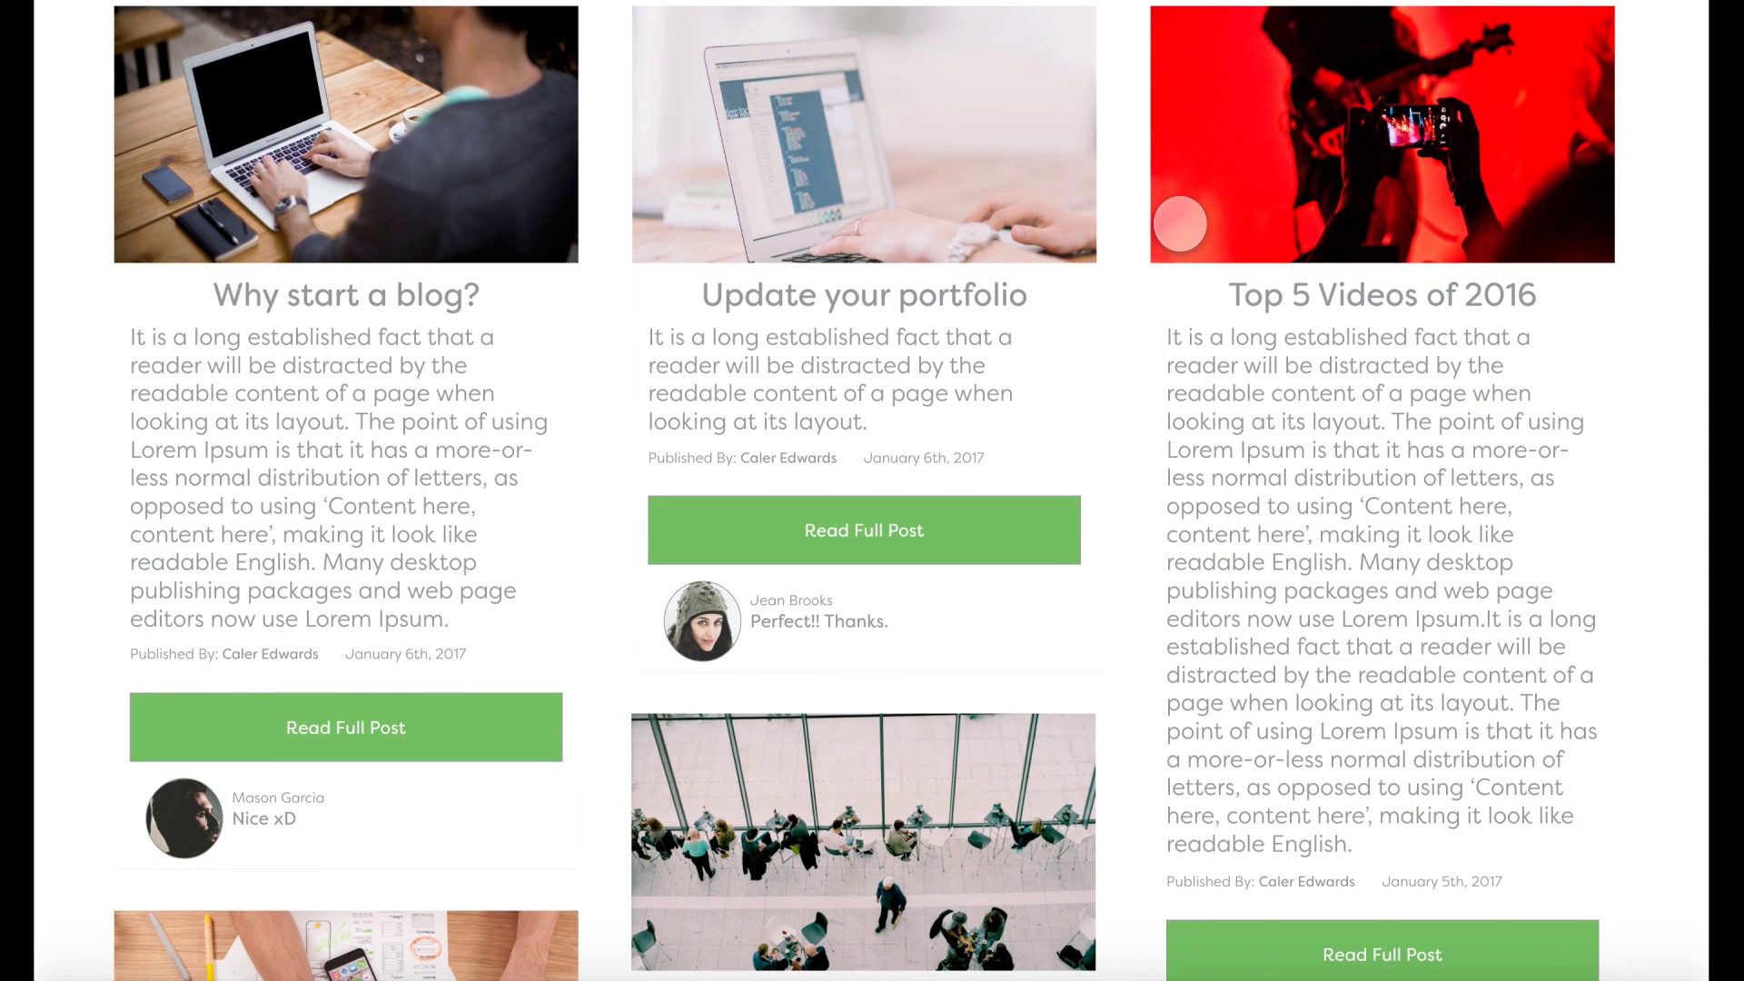
mouse_move(1184, 831)
mouse_down()
mouse_move(1232, 400)
mouse_move(1286, 190)
mouse_up()
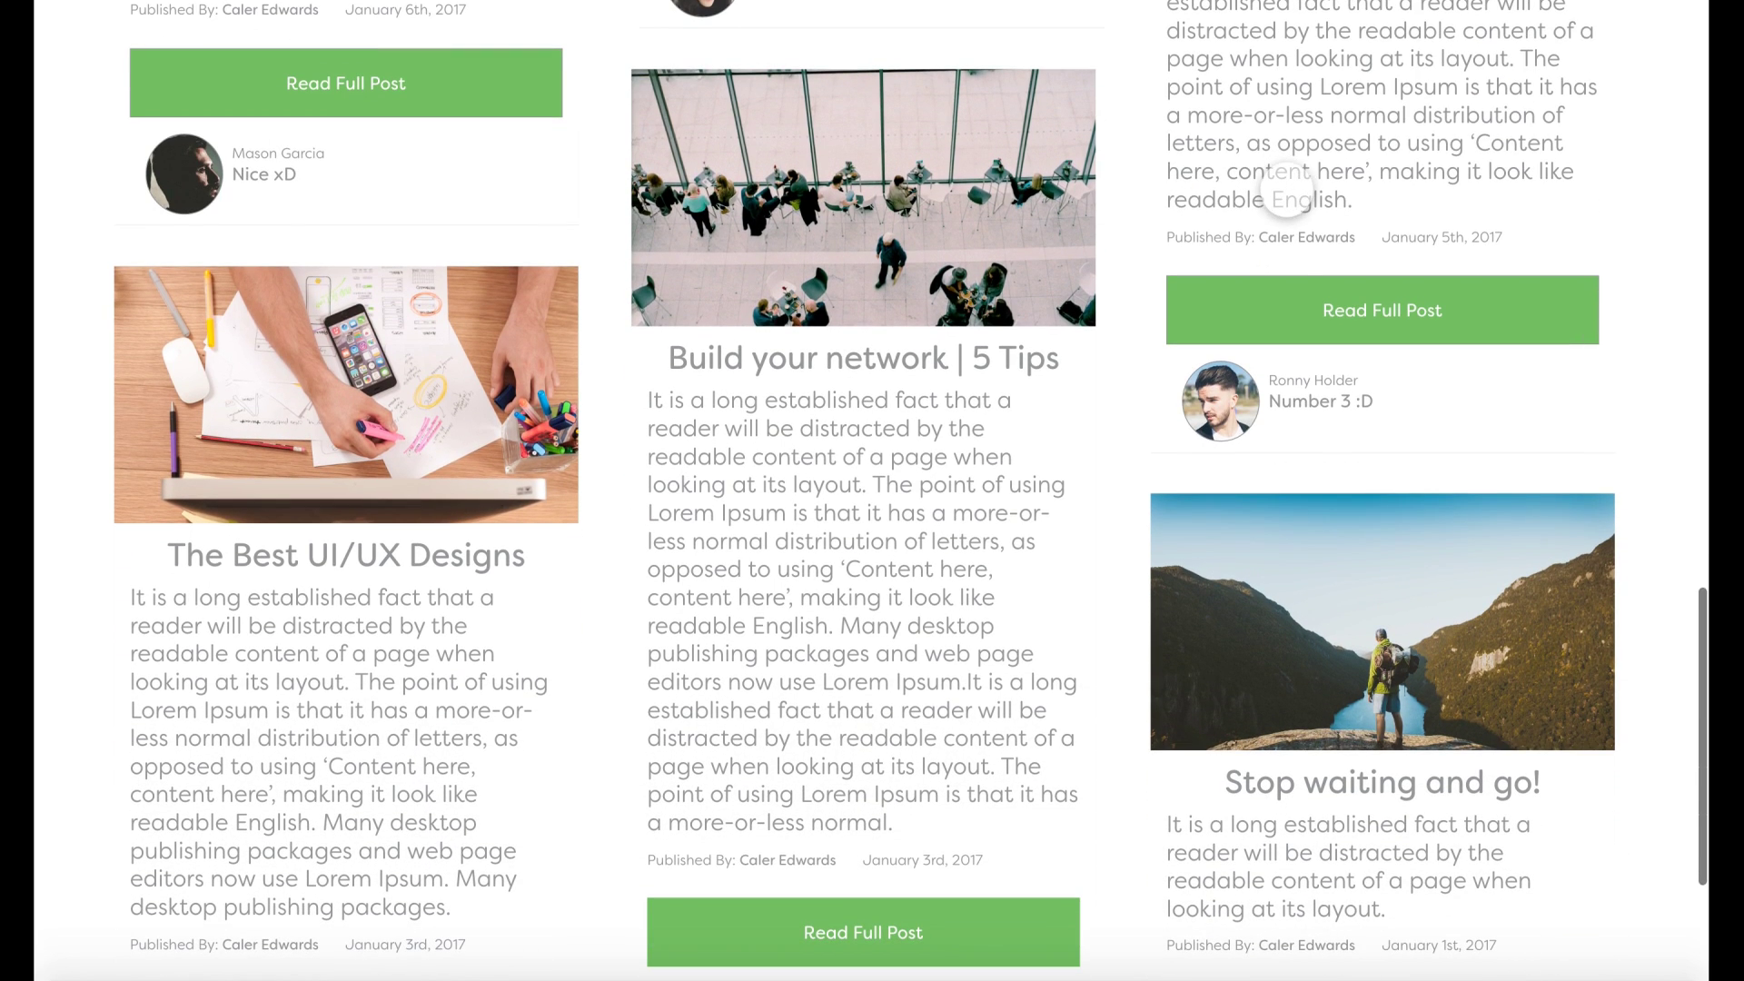
drag(1189, 796, 1185, 546)
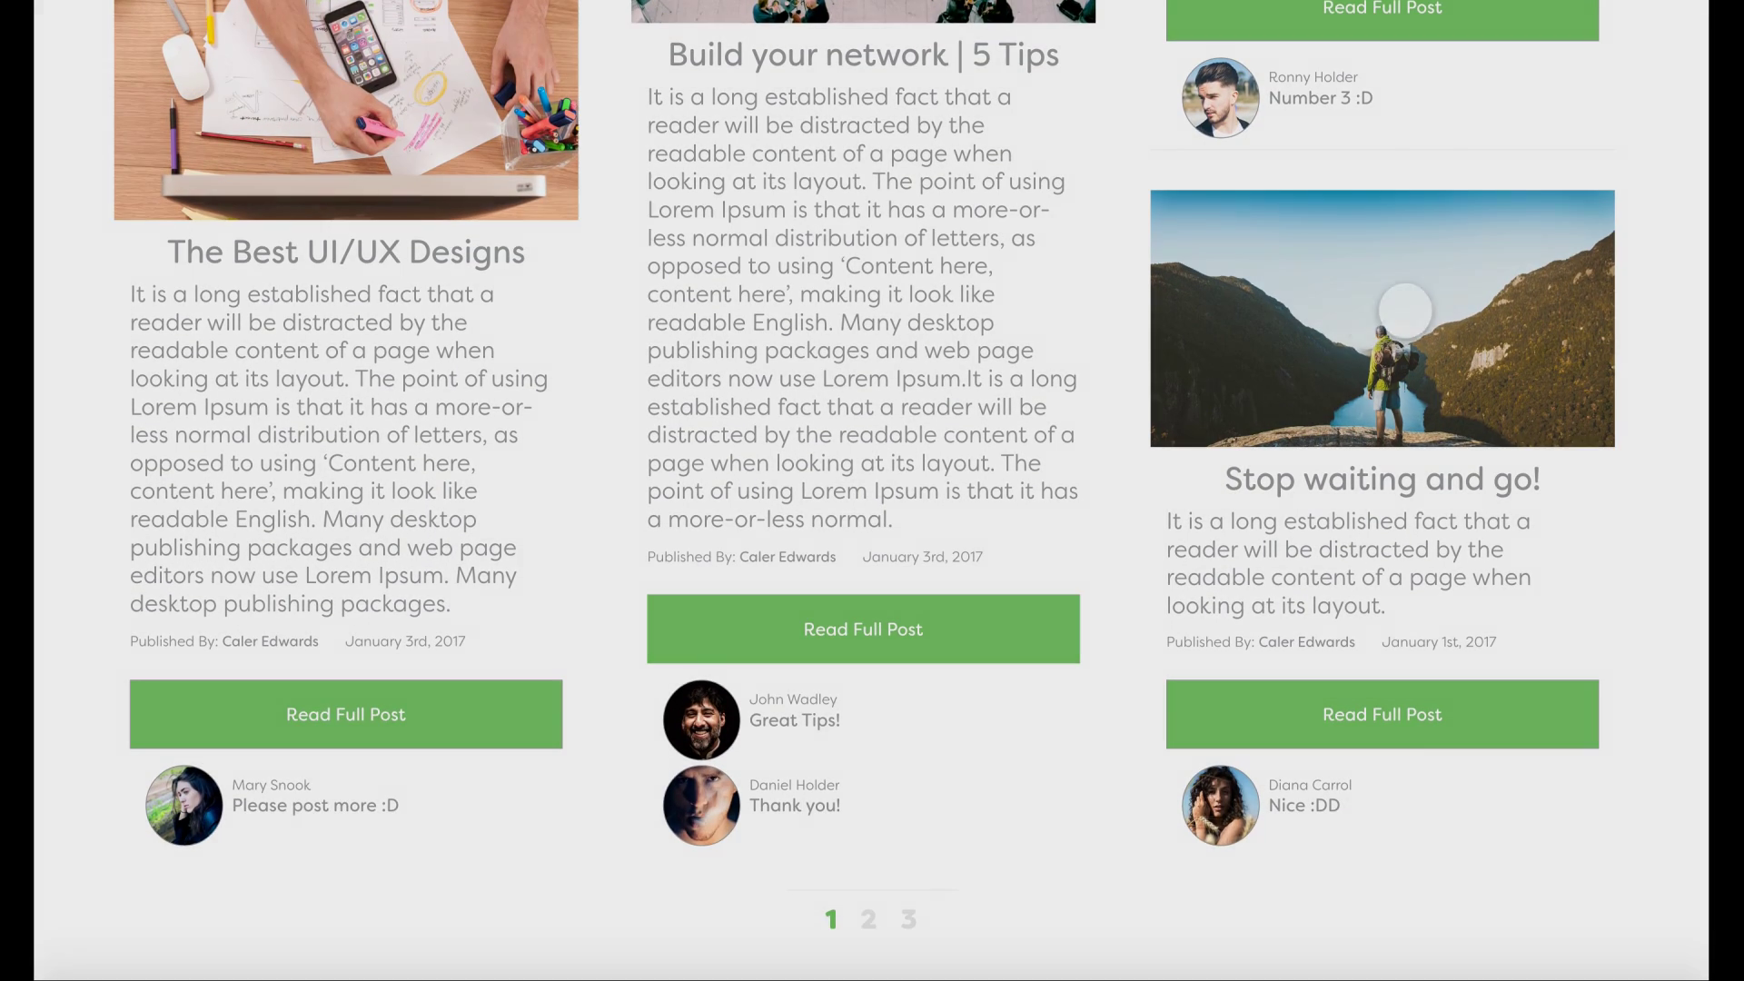